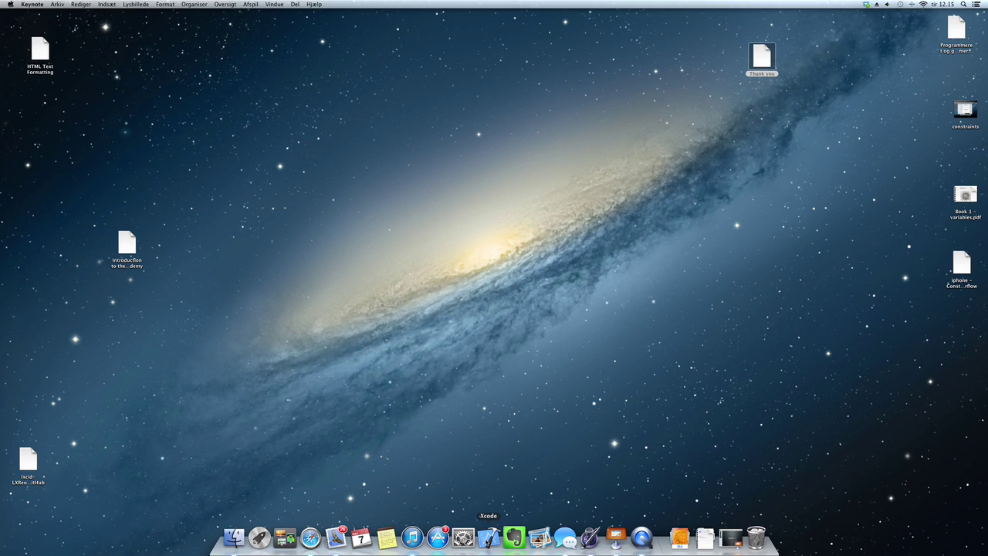
Launch Xcode and start a new project from the OS X Command Line Tool application template
{"action": "left_click", "coordinate": [489, 537]}
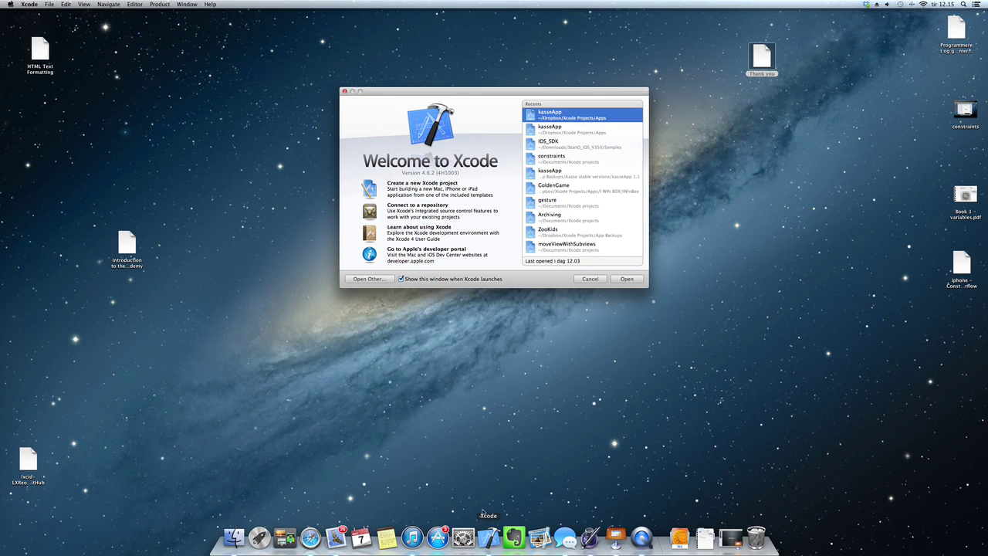
{"action": "left_click_drag", "start_coordinate": [501, 92], "coordinate": [417, 116]}
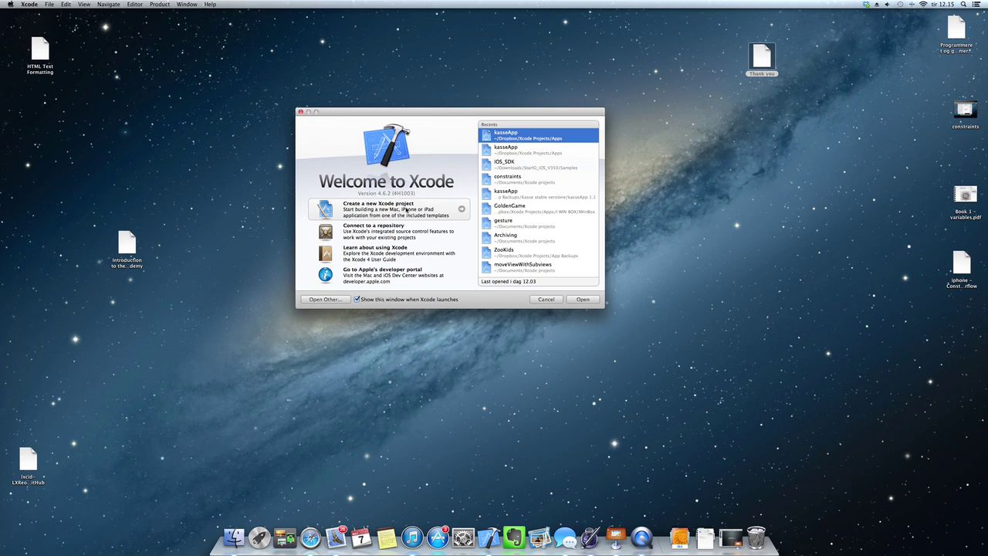
{"action": "left_click", "coordinate": [387, 209]}
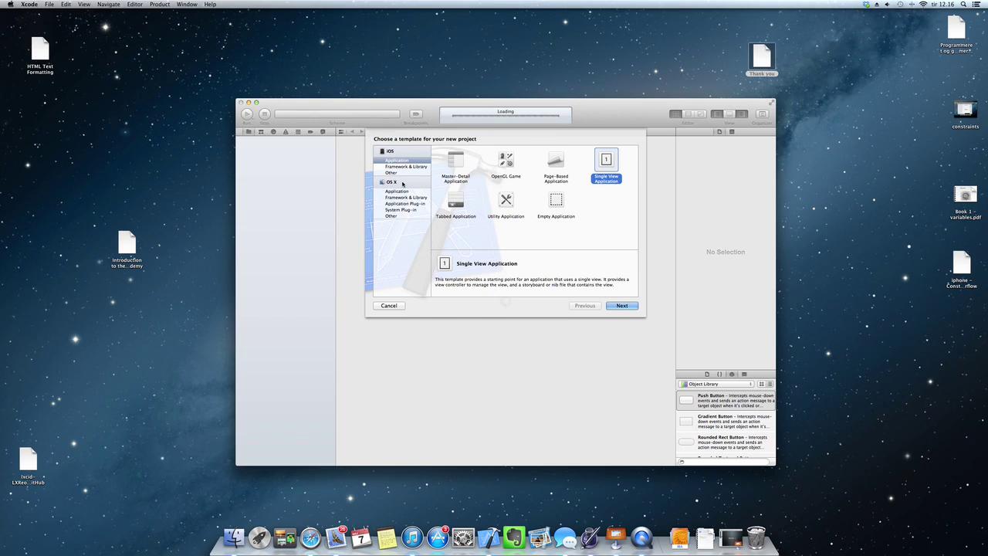
{"action": "left_click", "coordinate": [393, 192]}
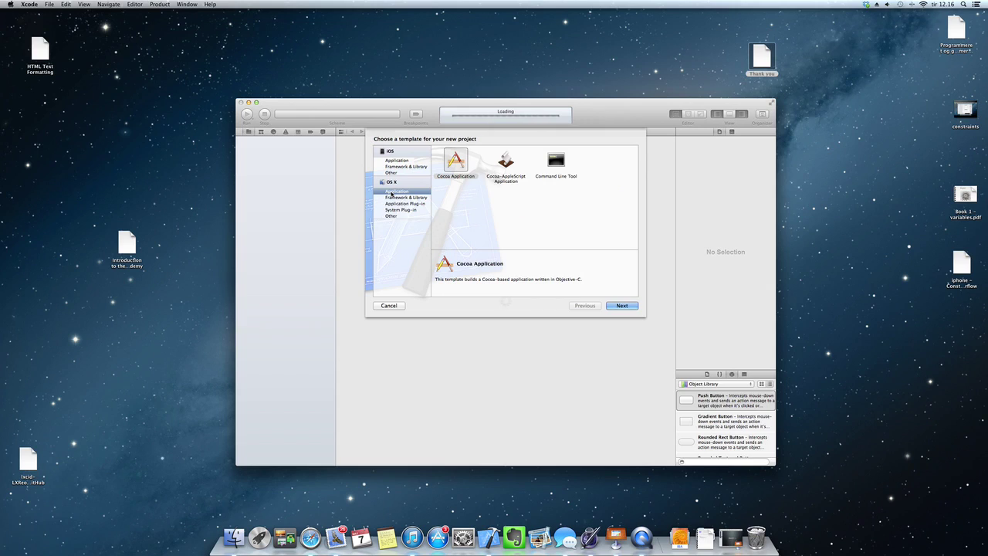
{"action": "left_click", "coordinate": [555, 160]}
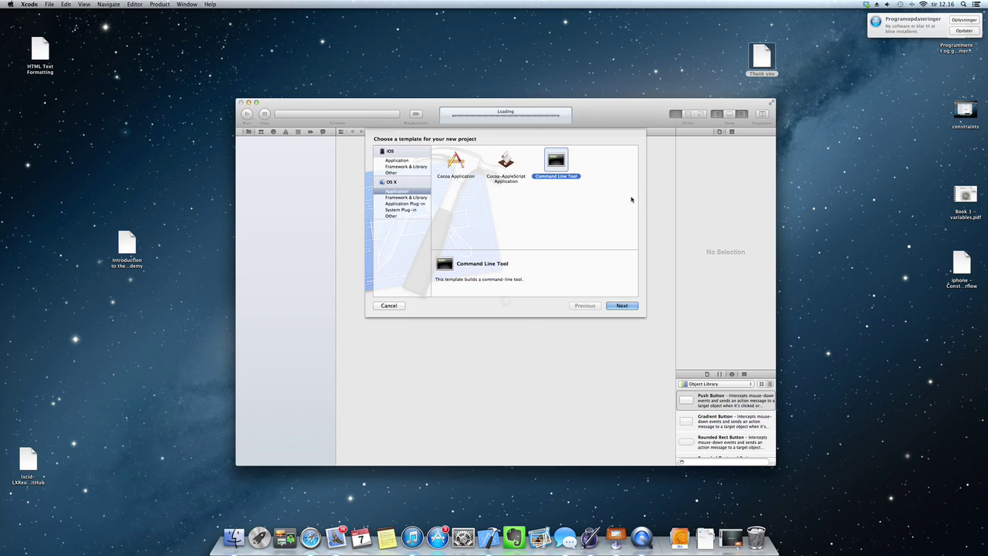
{"action": "left_click", "coordinate": [621, 305]}
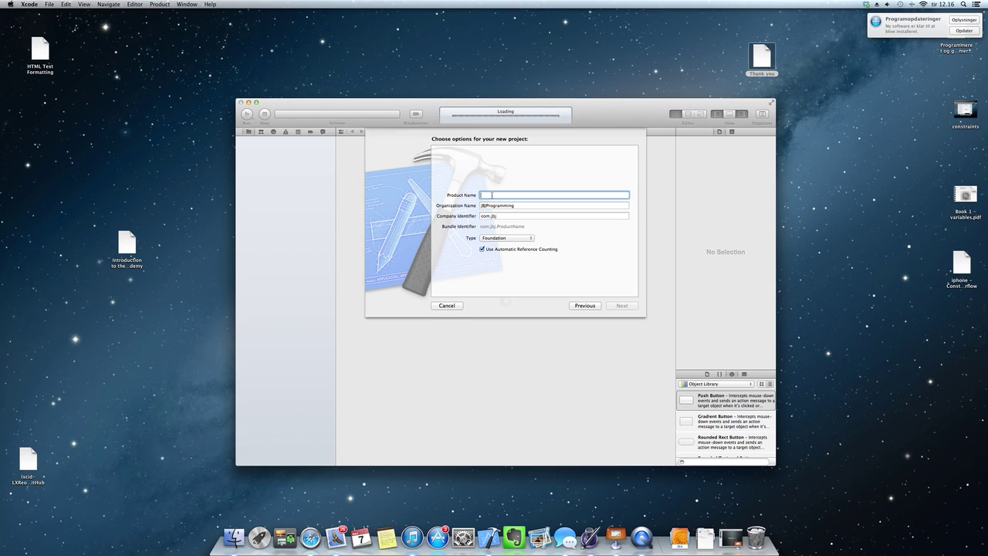
Name the product "Xcode discovering", keep the Foundation type with Automatic Reference Counting, and create the project in the Xcode projects folder
{"action": "type", "text": "Xcode discovering"}
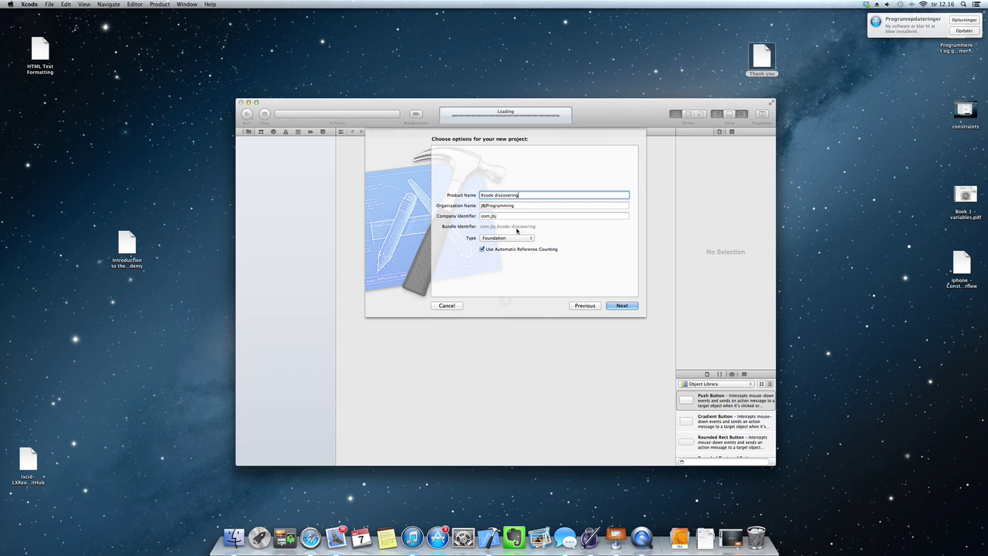
{"action": "double_click", "coordinate": [496, 205]}
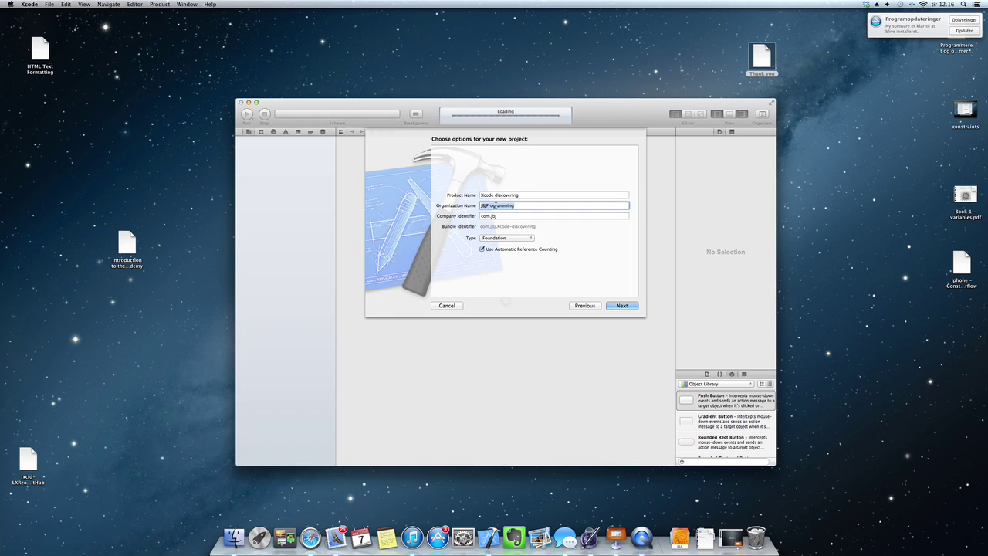
{"action": "left_click", "coordinate": [496, 216]}
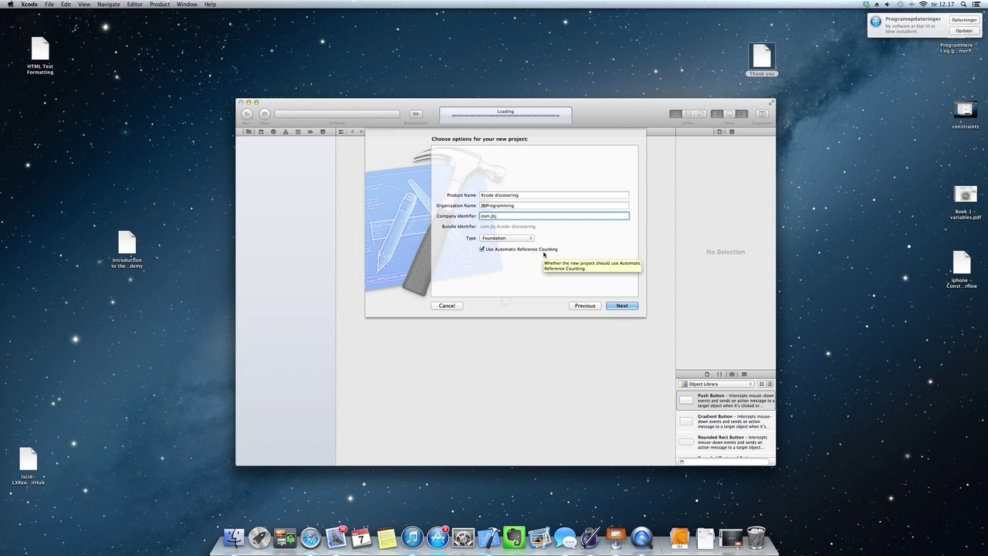
{"action": "left_click", "coordinate": [489, 238]}
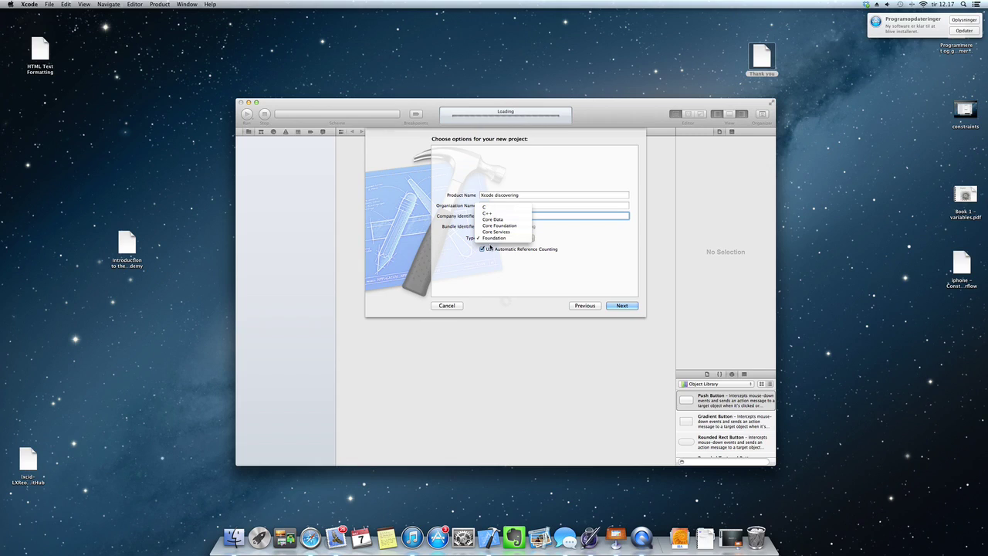
{"action": "left_click", "coordinate": [467, 257]}
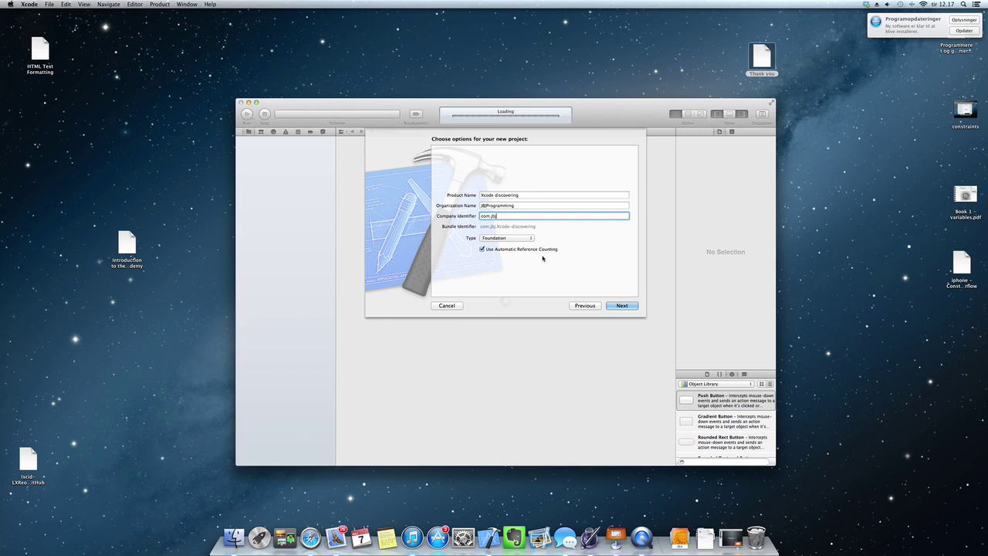
{"action": "left_click", "coordinate": [621, 306]}
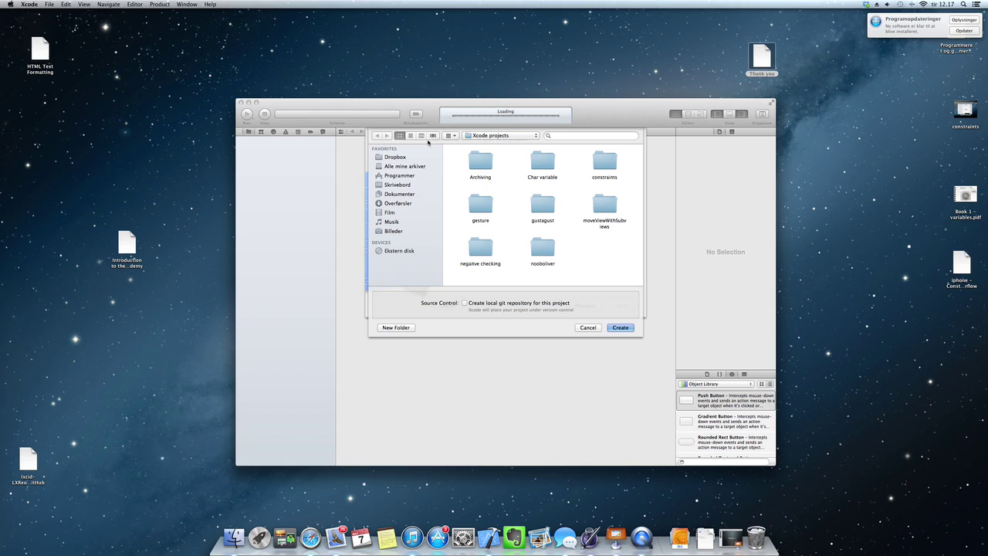
{"action": "left_click", "coordinate": [620, 328]}
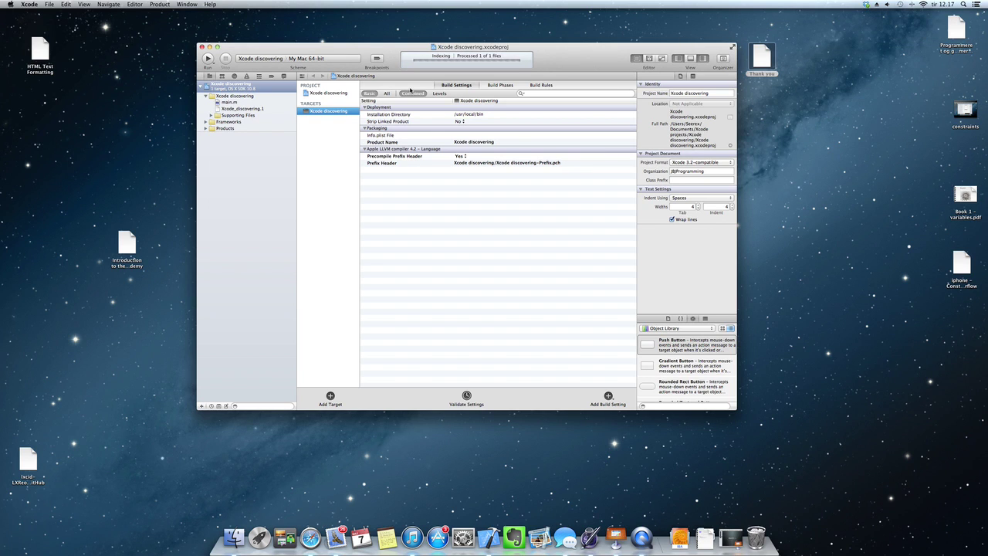
Make the project window full screen and open main.m from the Xcode discovering group
{"action": "key", "text": "ctrl+super+f"}
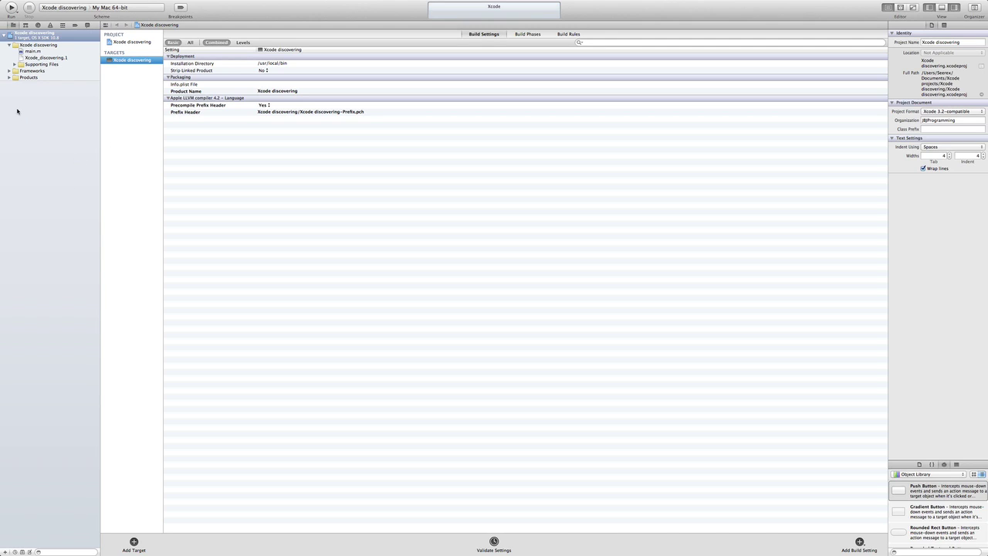
{"action": "left_click", "coordinate": [4, 35]}
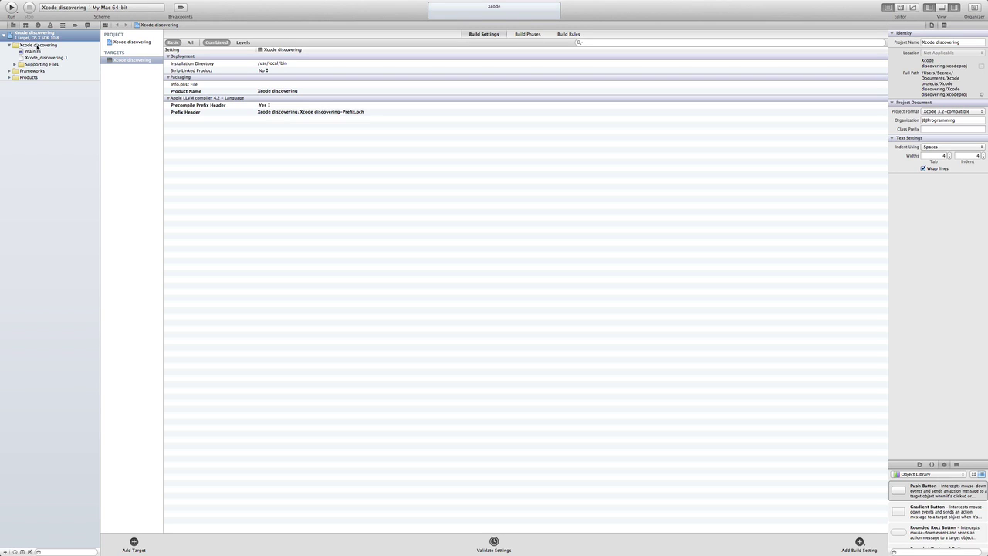
{"action": "left_click", "coordinate": [35, 46]}
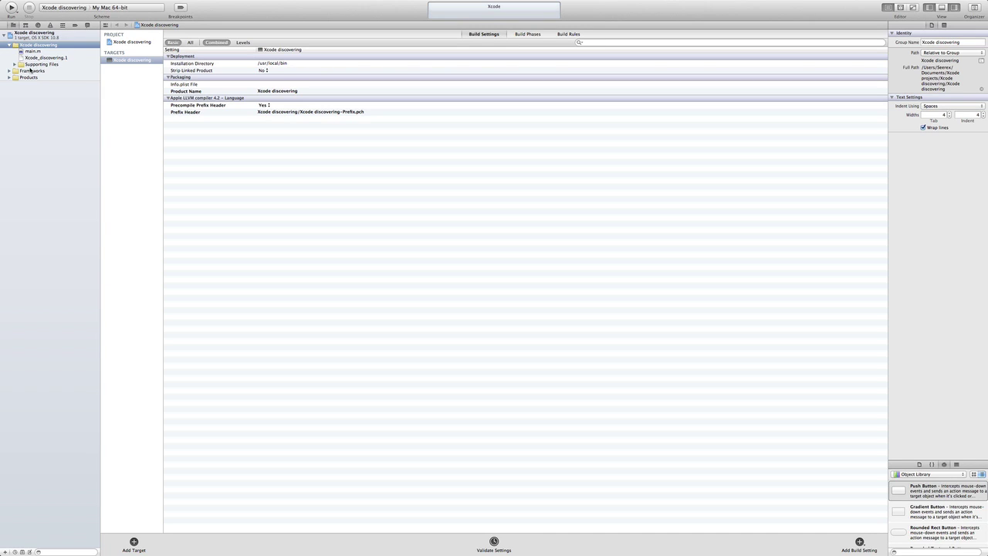
{"action": "left_click", "coordinate": [34, 53]}
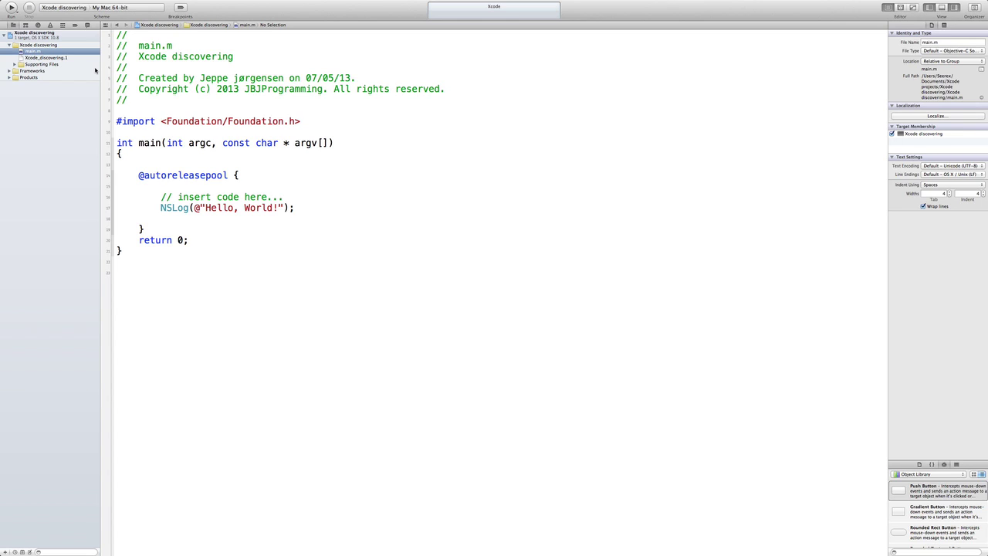
Examine main.m, highlighting its header comments and the code from the Foundation import through the end of the main function
{"action": "left_click_drag", "start_coordinate": [236, 262], "coordinate": [116, 43]}
{"action": "left_click", "coordinate": [68, 44]}
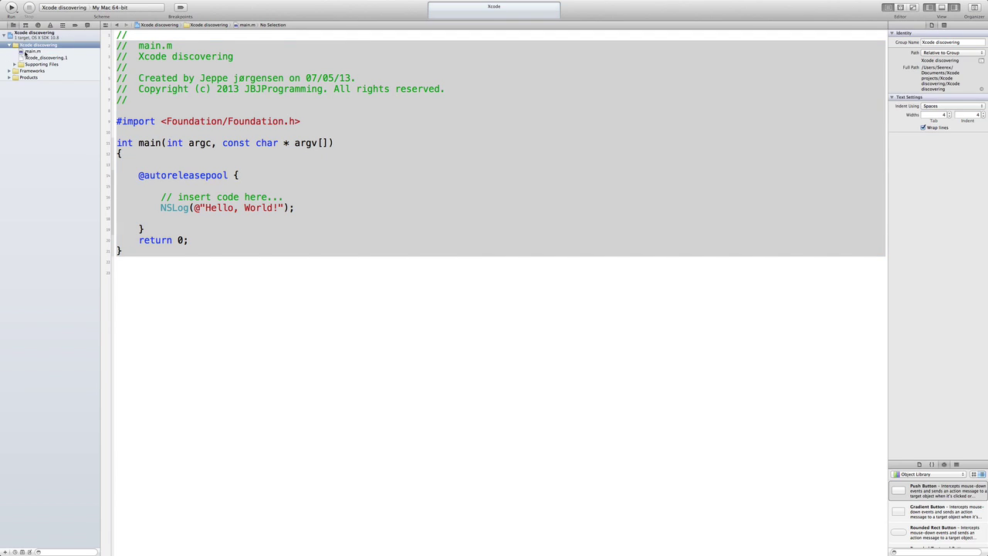
{"action": "left_click", "coordinate": [33, 51]}
{"action": "left_click_drag", "start_coordinate": [209, 262], "coordinate": [118, 21]}
{"action": "left_click", "coordinate": [255, 197]}
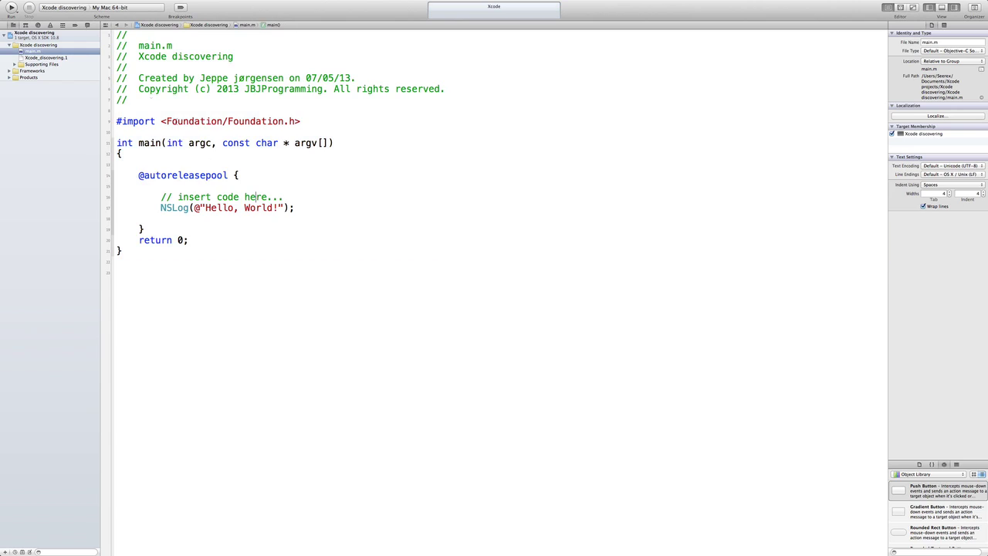
{"action": "left_click_drag", "start_coordinate": [148, 102], "coordinate": [116, 35]}
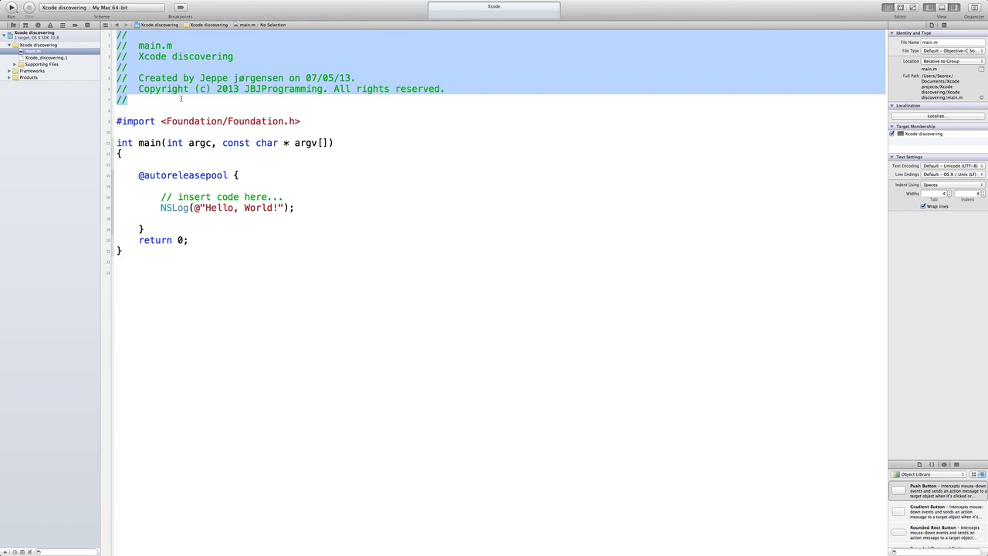
{"action": "left_click", "coordinate": [143, 96]}
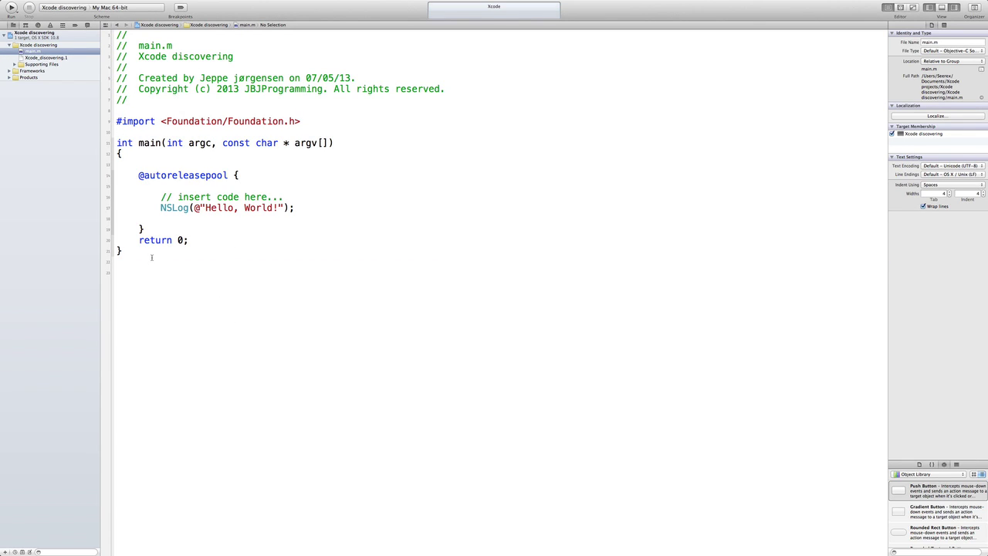
{"action": "left_click_drag", "start_coordinate": [149, 255], "coordinate": [89, 122]}
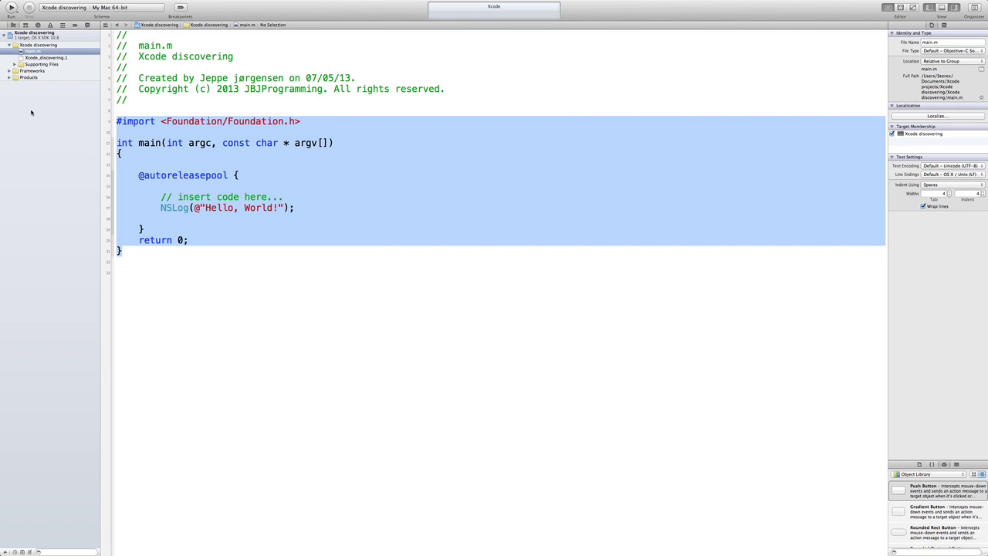
{"action": "left_click", "coordinate": [36, 52]}
{"action": "left_click", "coordinate": [9, 49], "text": "super"}
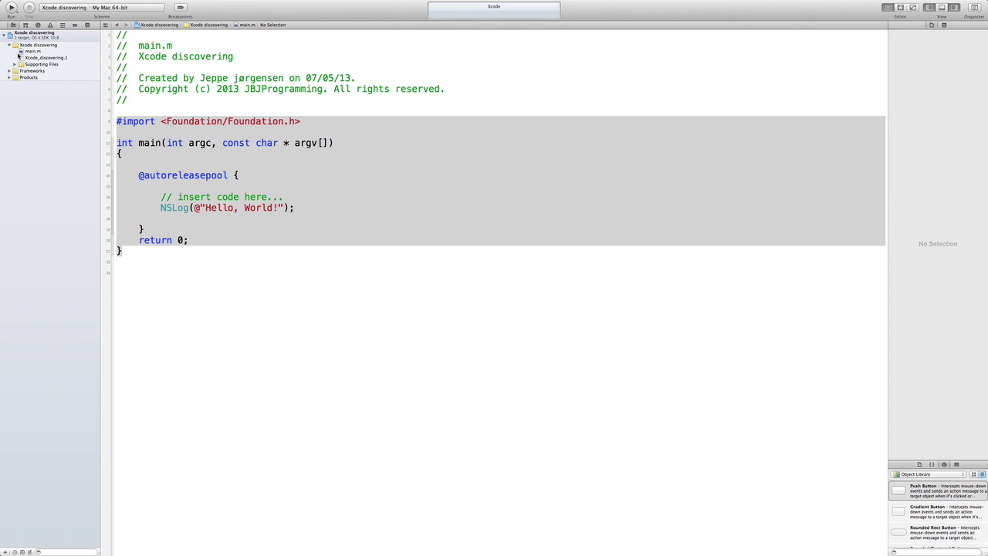
{"action": "left_click", "coordinate": [19, 52]}
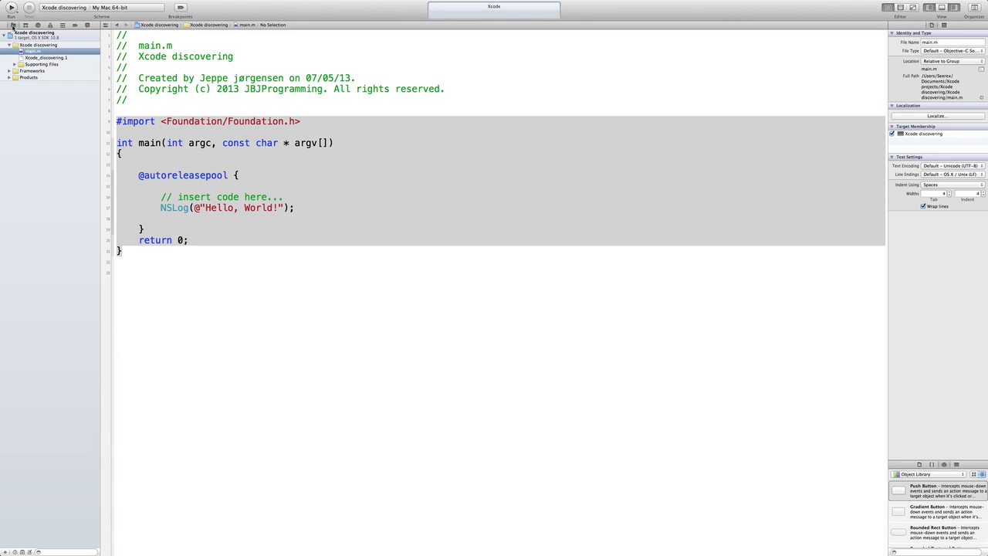
Look through the symbol, search, issue, debug, breakpoint and log navigators, and return to the project's file list
{"action": "left_click", "coordinate": [26, 25]}
{"action": "left_click", "coordinate": [37, 25]}
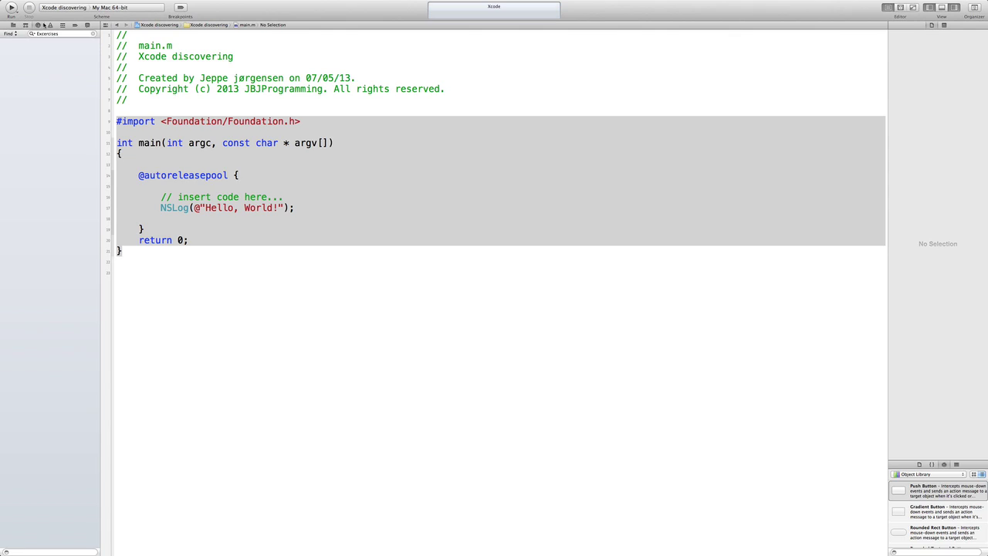
{"action": "left_click", "coordinate": [50, 25]}
{"action": "left_click", "coordinate": [62, 25]}
{"action": "left_click", "coordinate": [75, 25]}
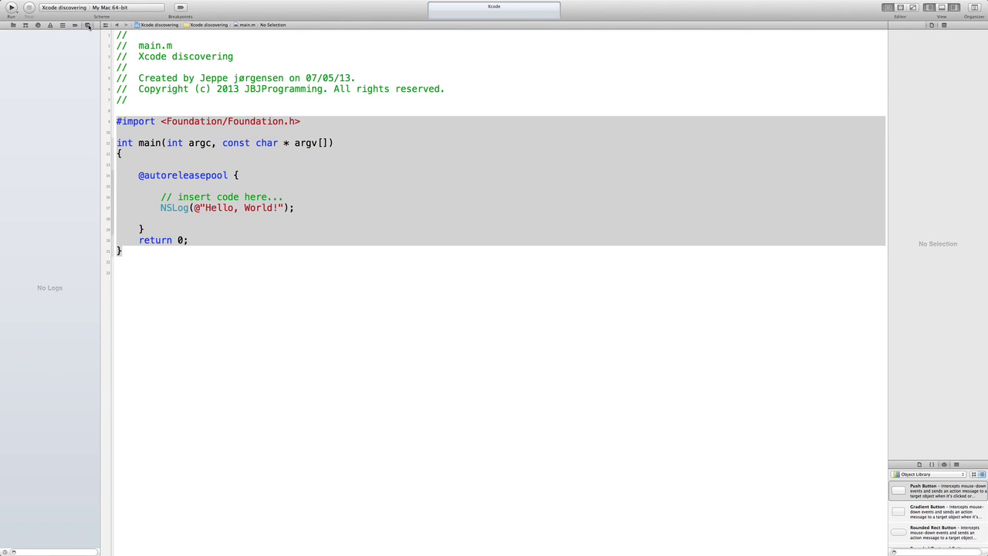
{"action": "left_click", "coordinate": [38, 25]}
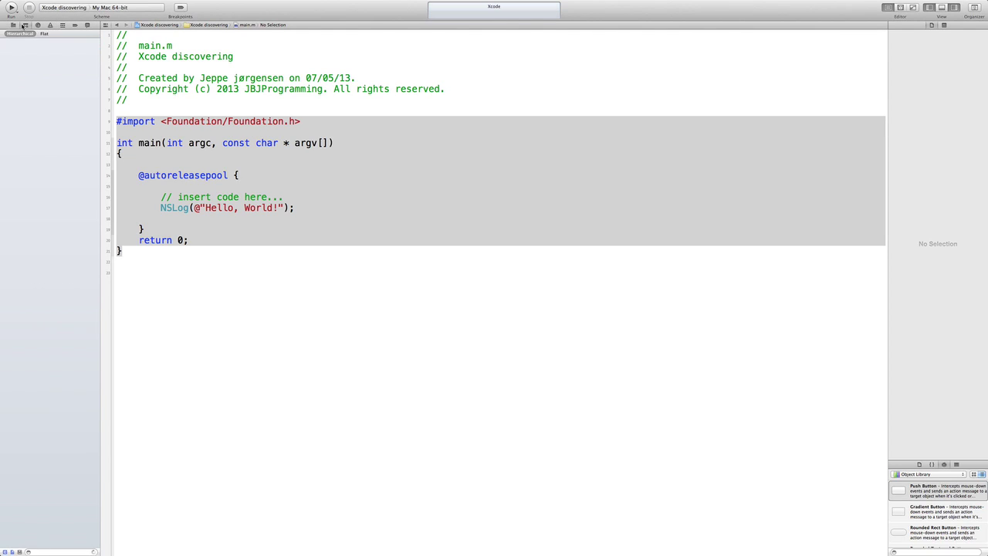
{"action": "left_click", "coordinate": [25, 25]}
{"action": "left_click", "coordinate": [50, 25]}
{"action": "left_click", "coordinate": [38, 25]}
{"action": "left_click", "coordinate": [13, 25]}
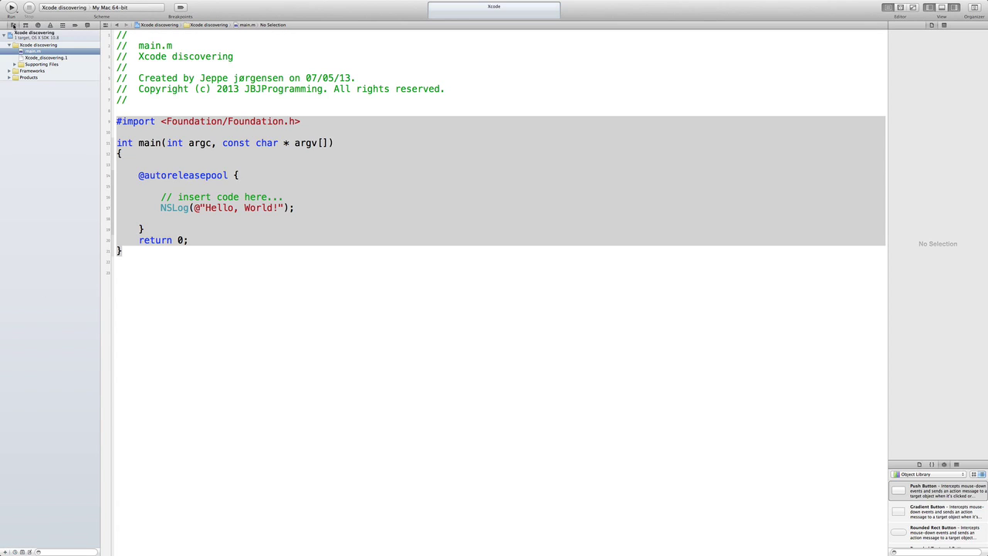
{"action": "left_click", "coordinate": [25, 24]}
{"action": "left_click", "coordinate": [51, 25]}
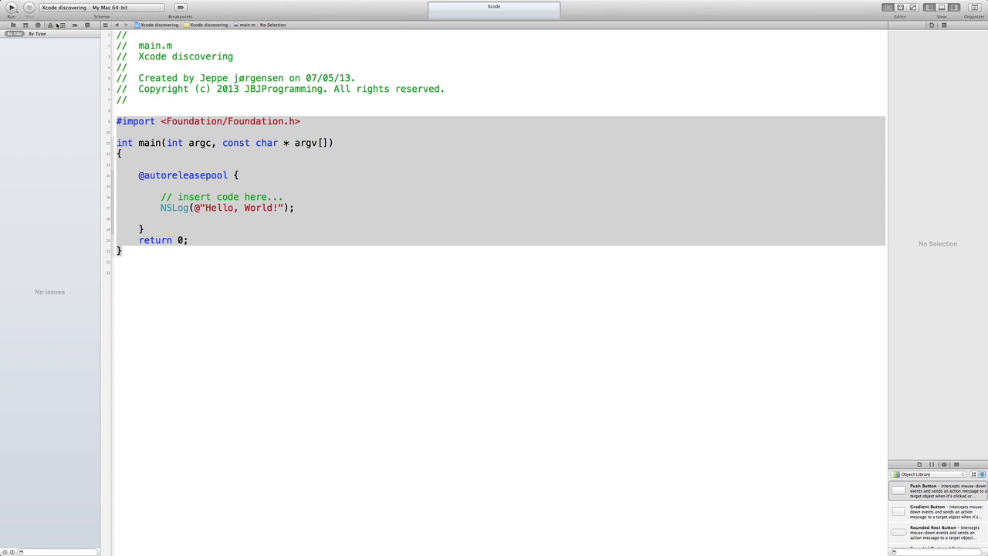
{"action": "left_click", "coordinate": [63, 24]}
{"action": "left_click", "coordinate": [87, 25]}
{"action": "left_click", "coordinate": [13, 25]}
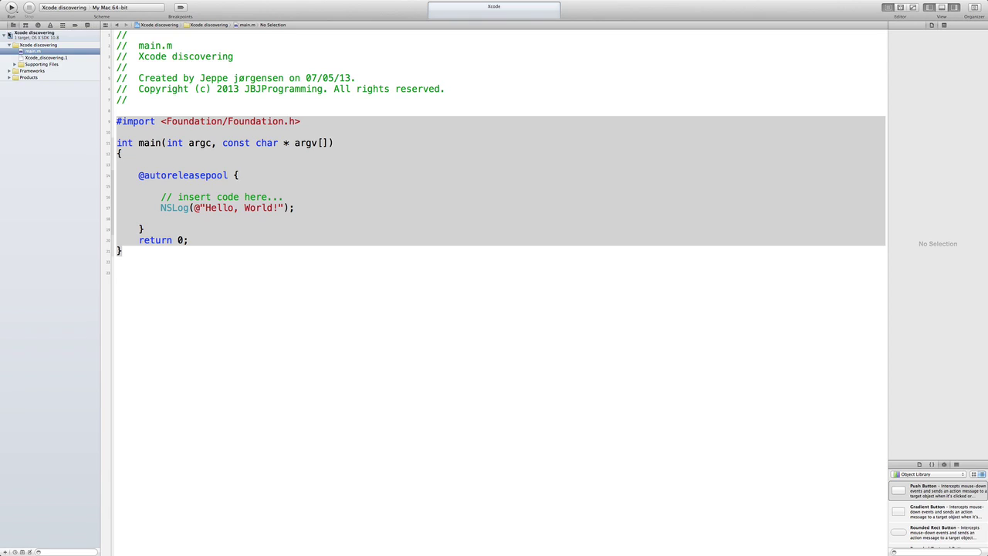